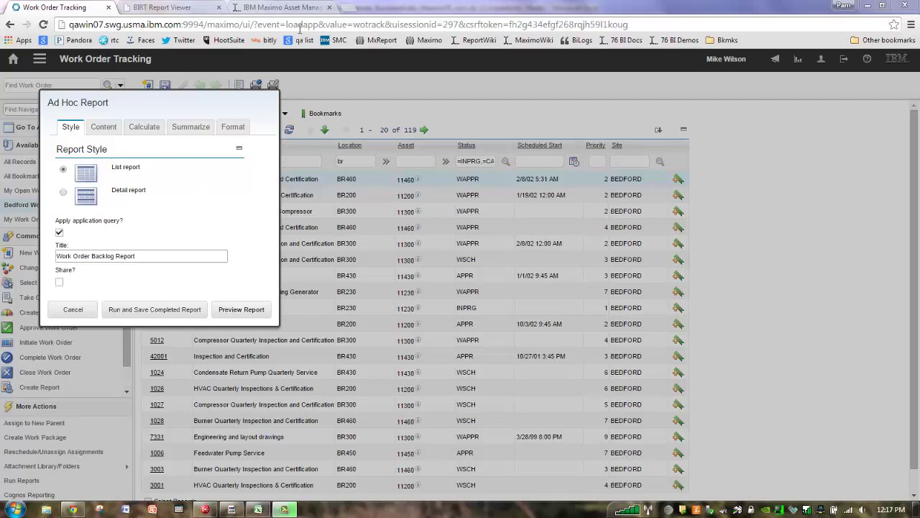
Review the Maximo 76 BI Recordings wiki page, then return to the Work Order Backlog ad hoc report.
left_click(288, 8)
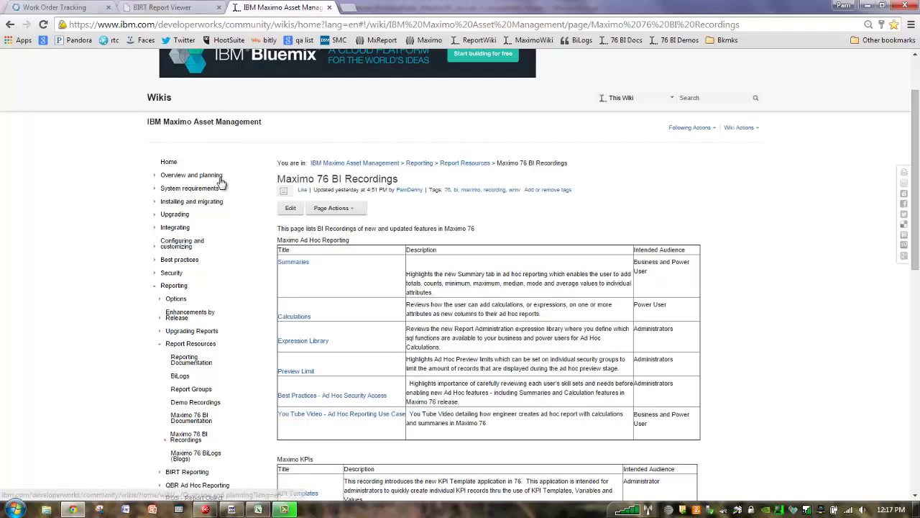
left_click(79, 8)
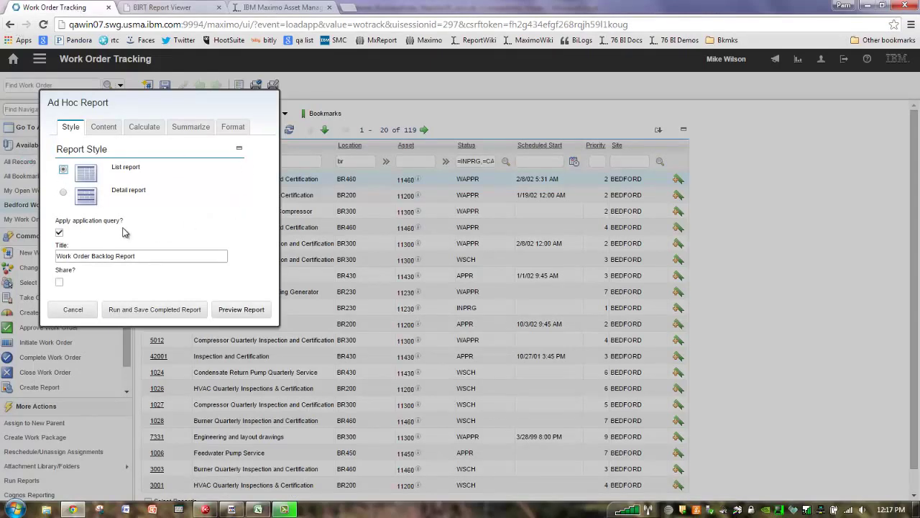
Bring up the ad hoc business rules spreadsheet and scroll through the summarize sheet's rules.
left_click(258, 509)
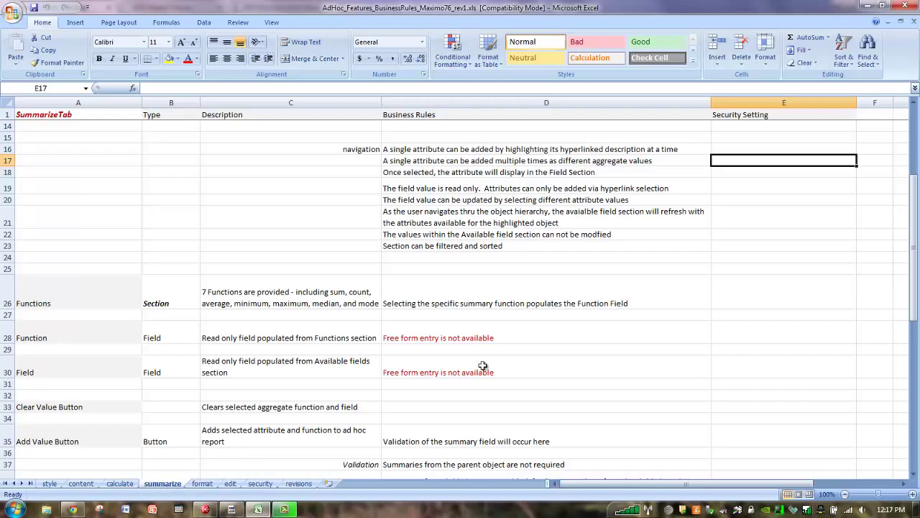
left_click_drag(915, 242, 915, 164)
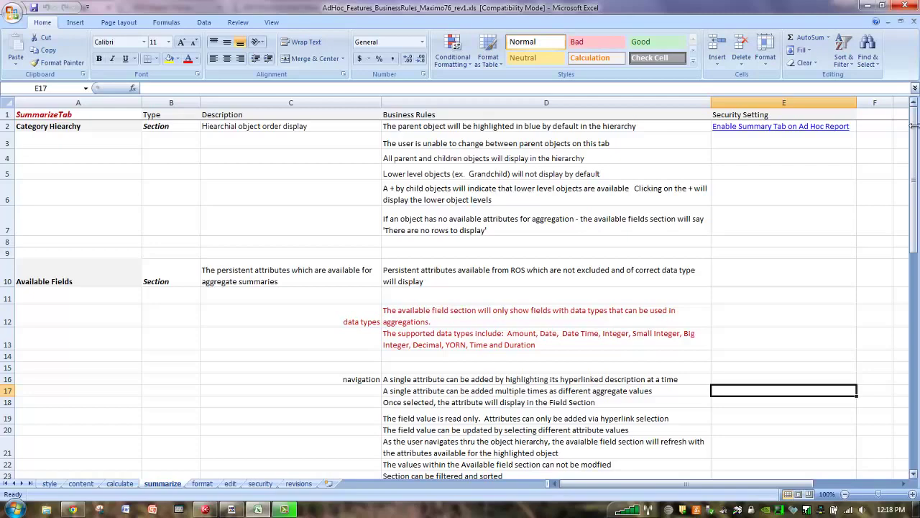
left_click_drag(915, 164, 902, 260)
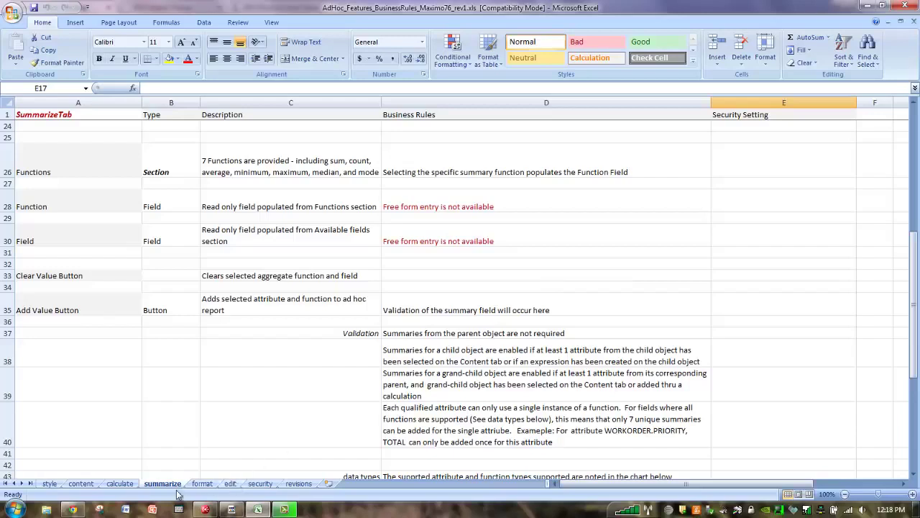
Back in Maximo, view the Calculate tab's 'Number of Weeks WO Overdue' INTEGER expression.
left_click(72, 510)
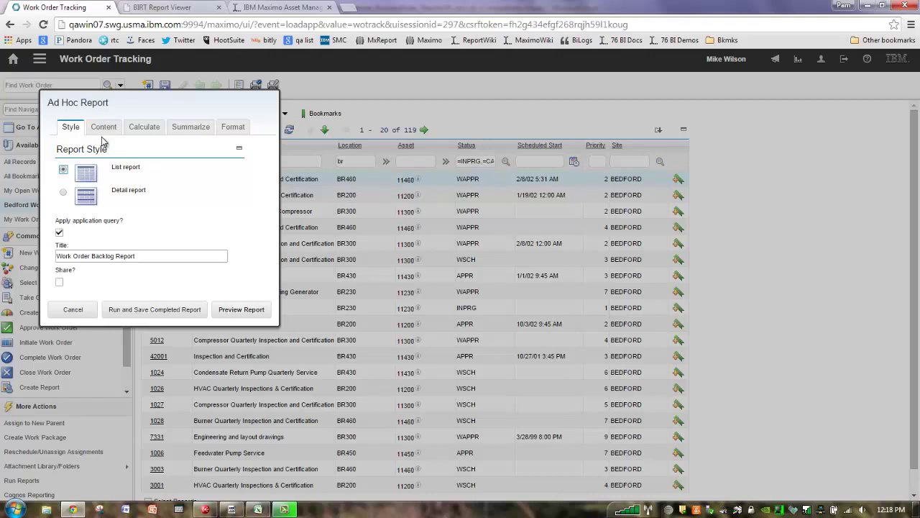
left_click(144, 127)
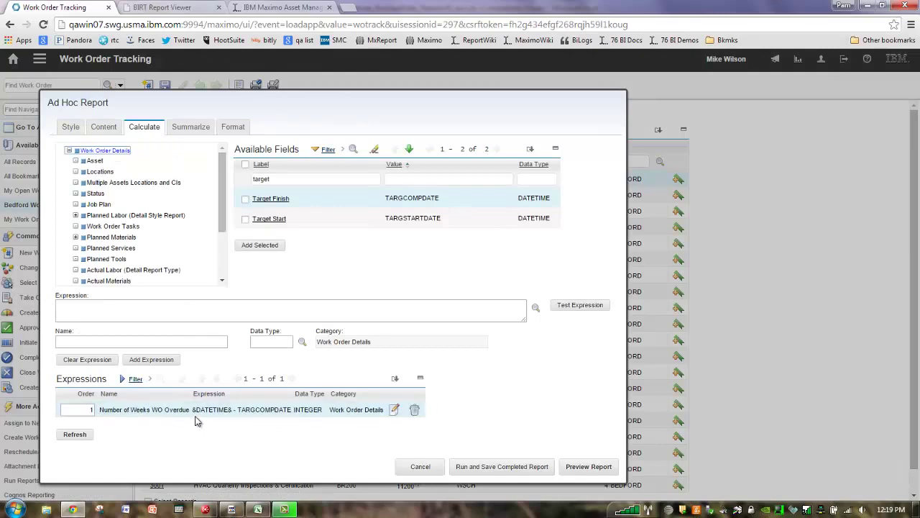
On the Summarize tab, add Actual Material Cost with the Total function as a summary.
left_click(204, 129)
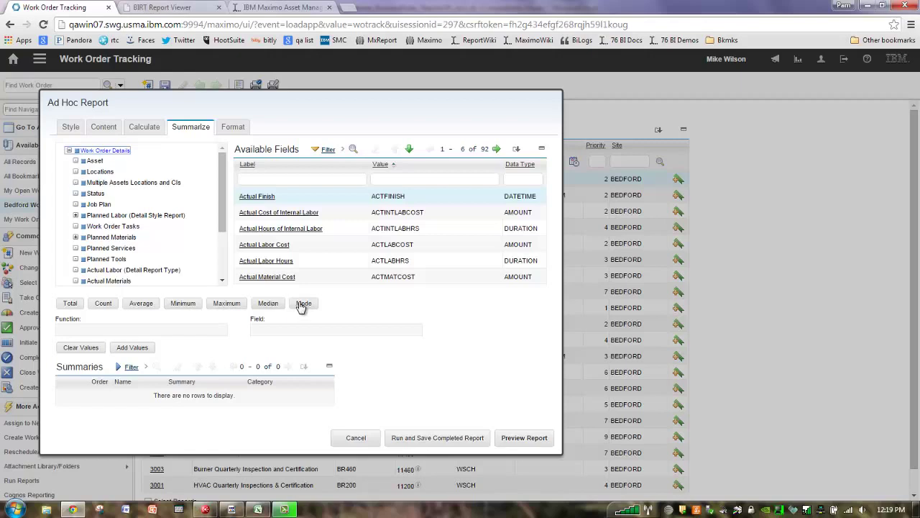
left_click(260, 277)
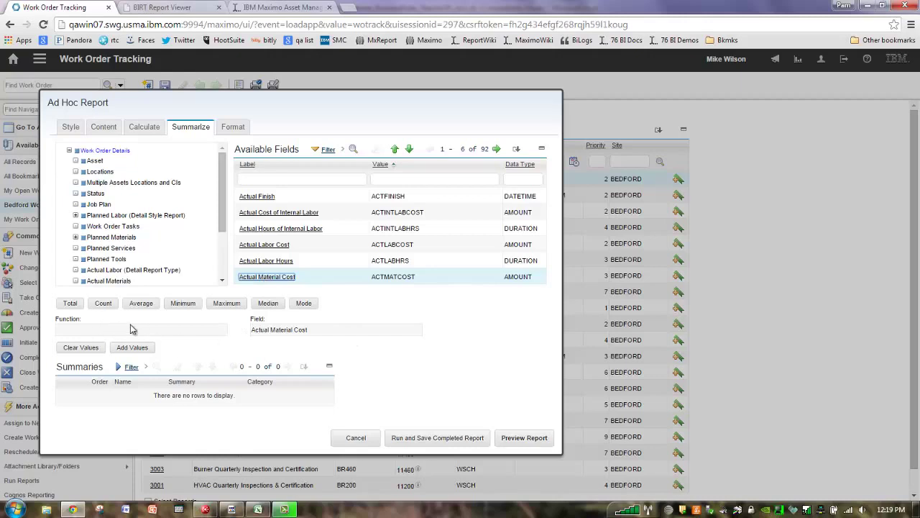
left_click(73, 304)
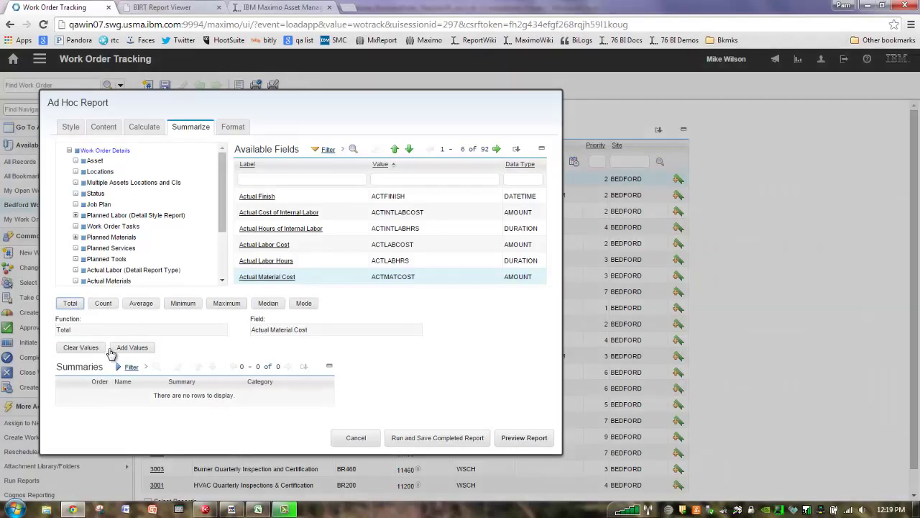
left_click(132, 347)
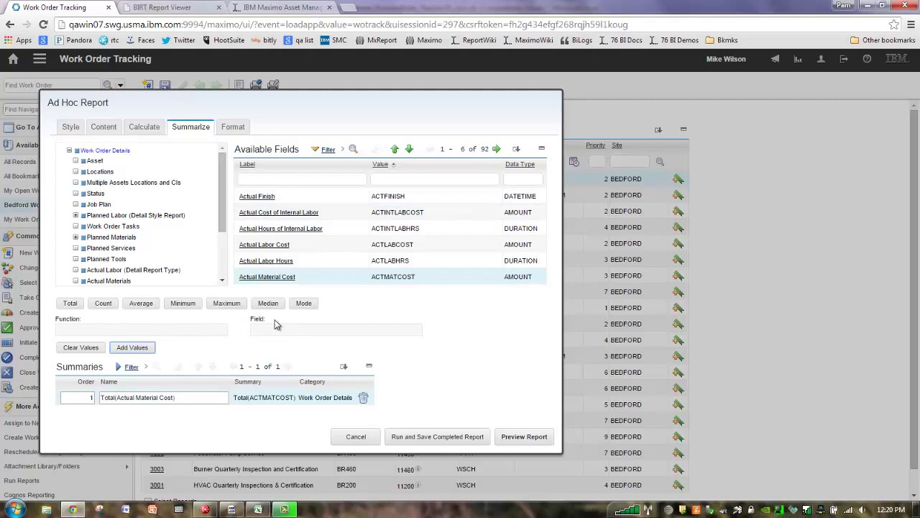
Add an Average of Actual Material Cost after a duplicate Total attempt is rejected.
left_click(265, 280)
left_click(69, 302)
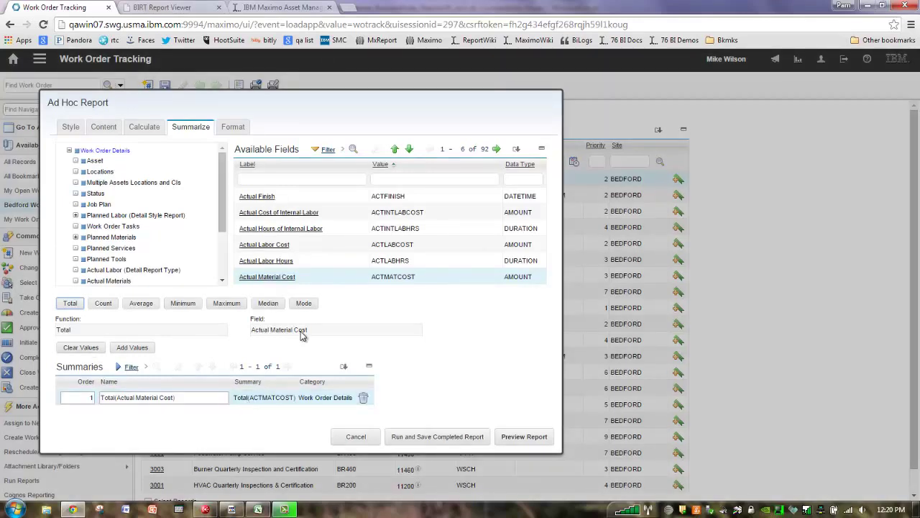
left_click(139, 348)
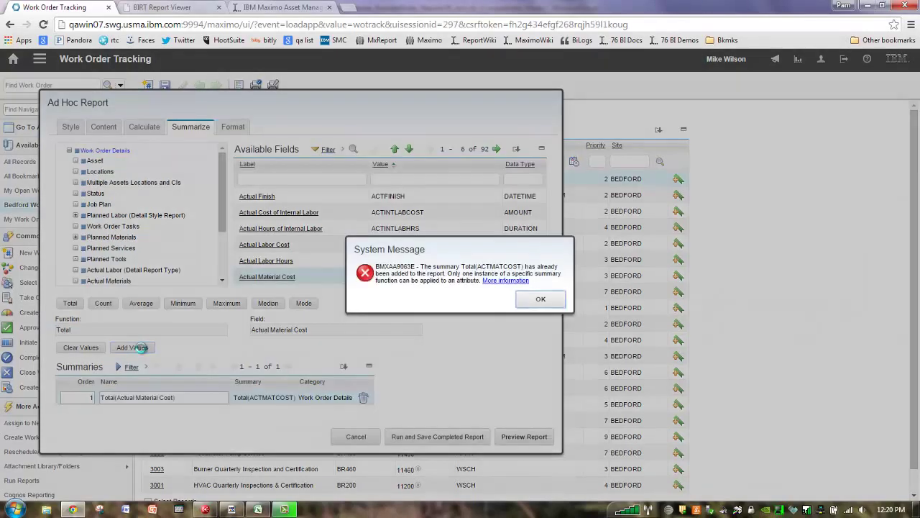
left_click(542, 301)
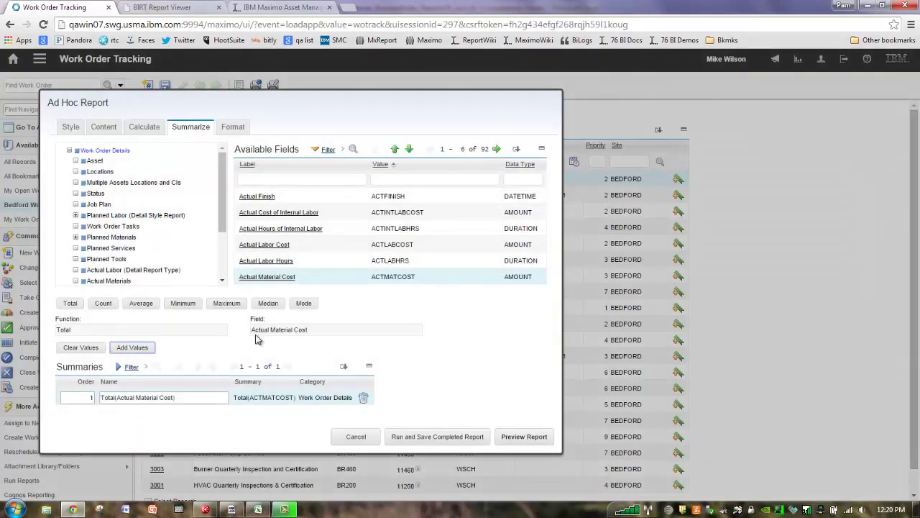
left_click(144, 303)
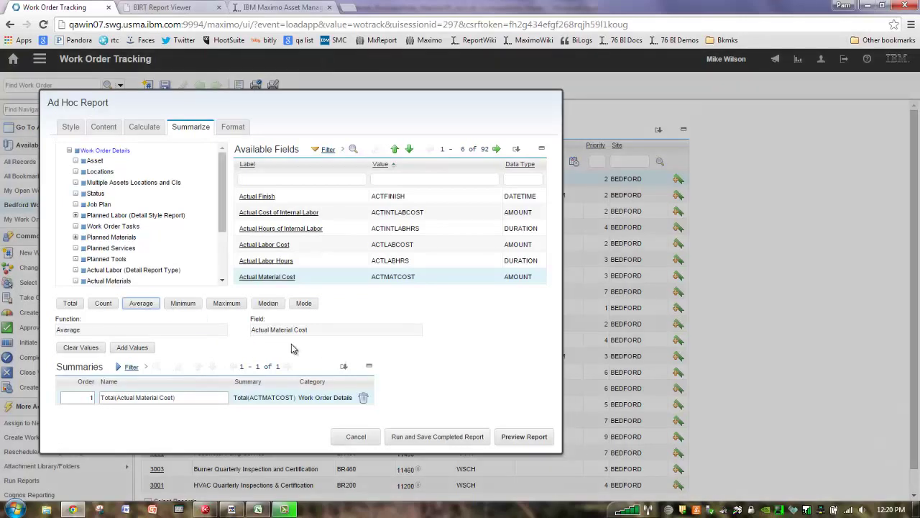
left_click(142, 347)
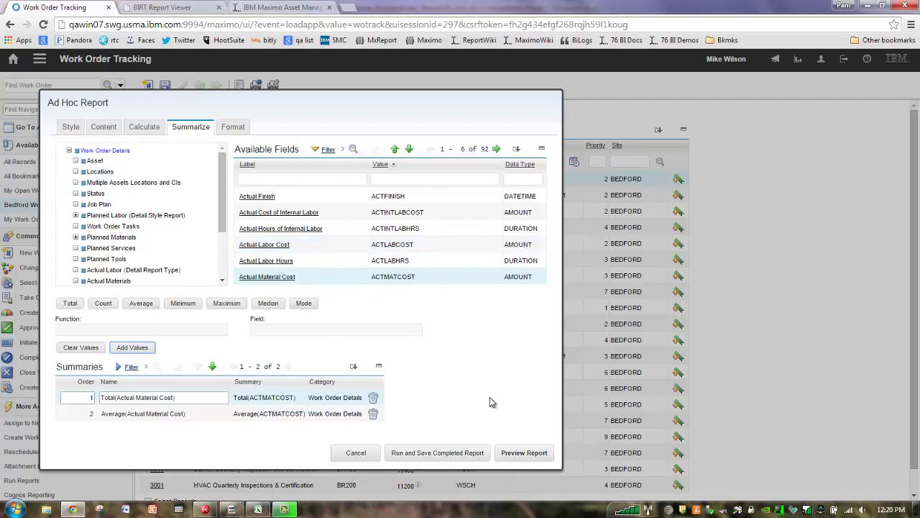
Preview the report, showing Total 170.57 and Average 1.43 actual material cost.
left_click(527, 457)
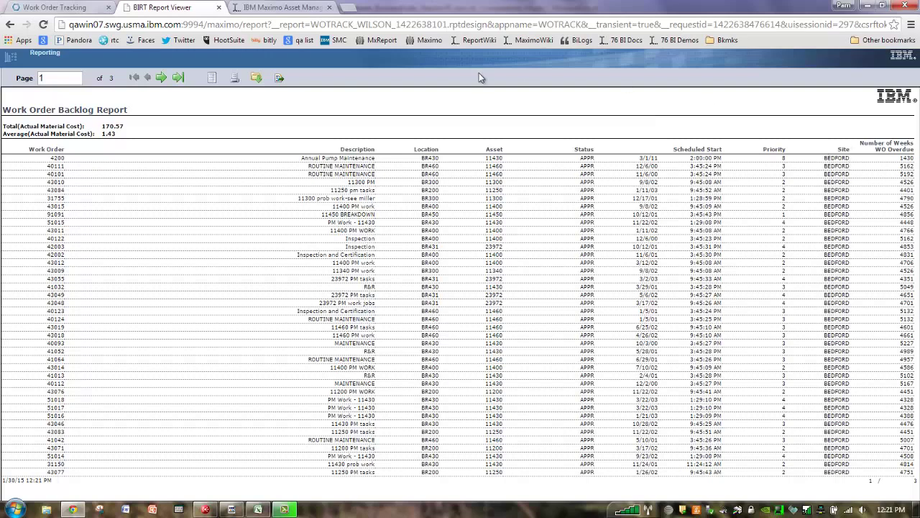
Filter available fields by labels containing 'number of', clear the filter, then list Asset fields.
left_click(66, 11)
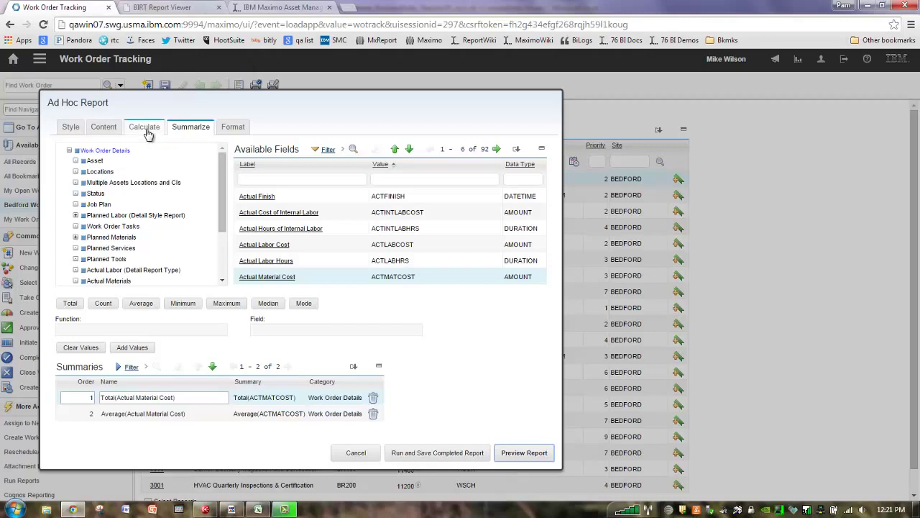
left_click(287, 178)
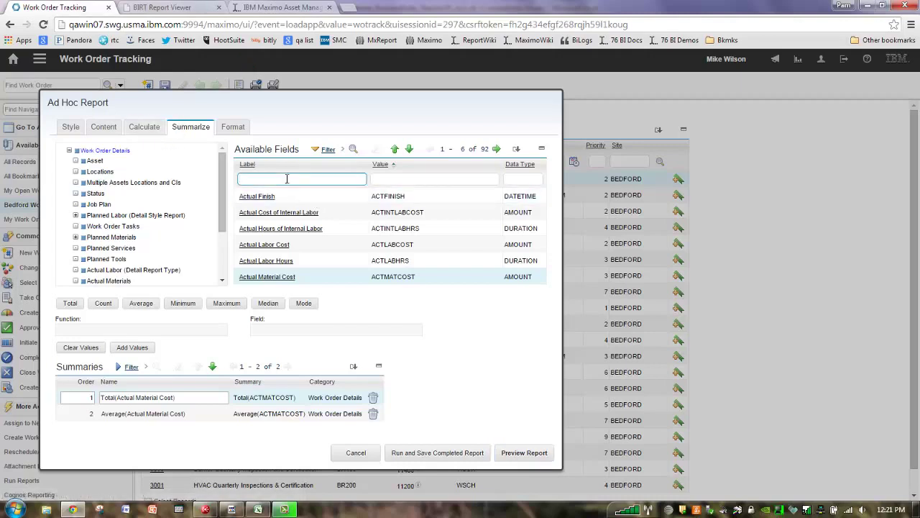
type("number")
key("Return")
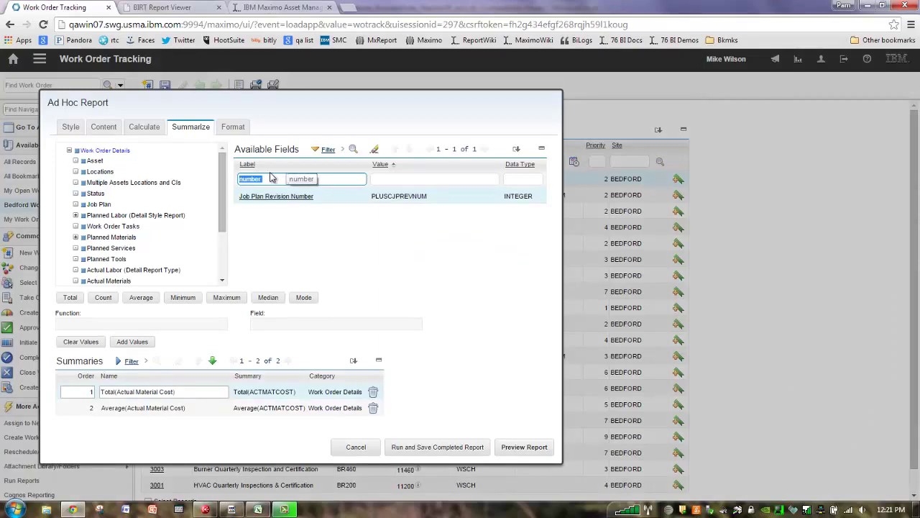
left_click(267, 180)
type("of")
key("Return")
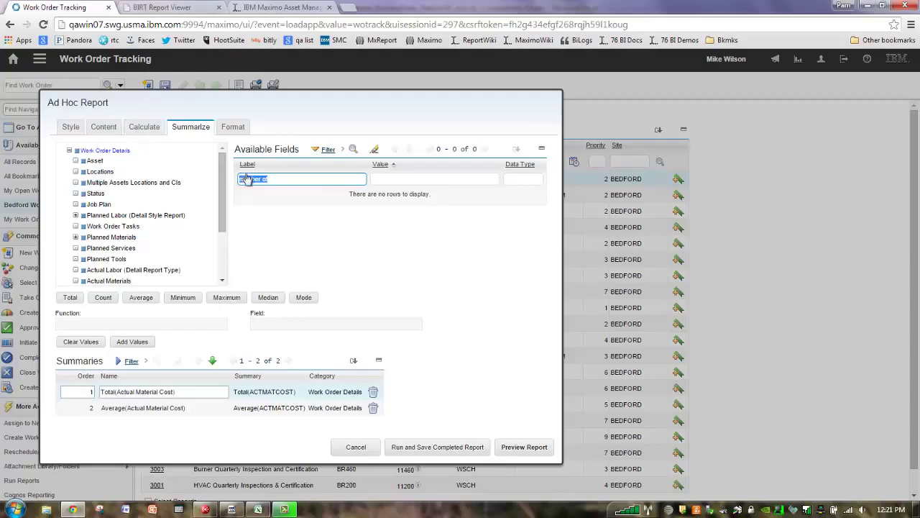
key("BackSpace")
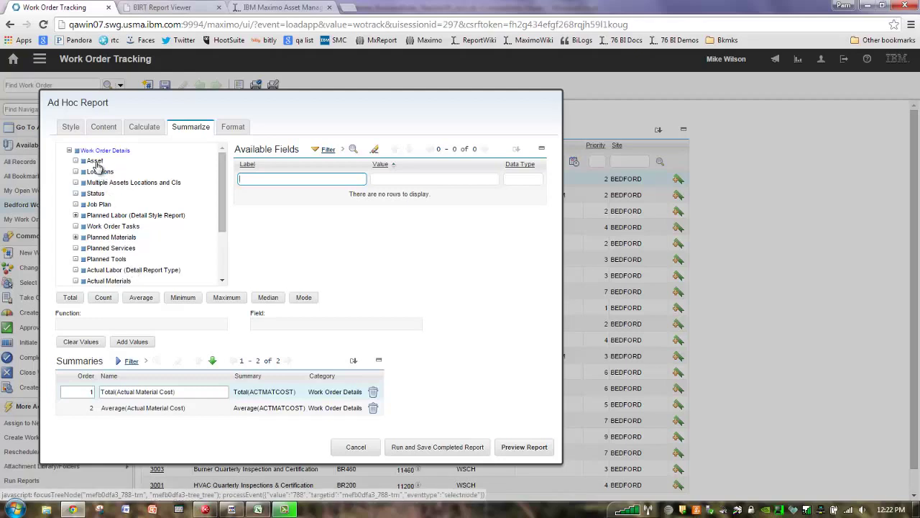
left_click(95, 161)
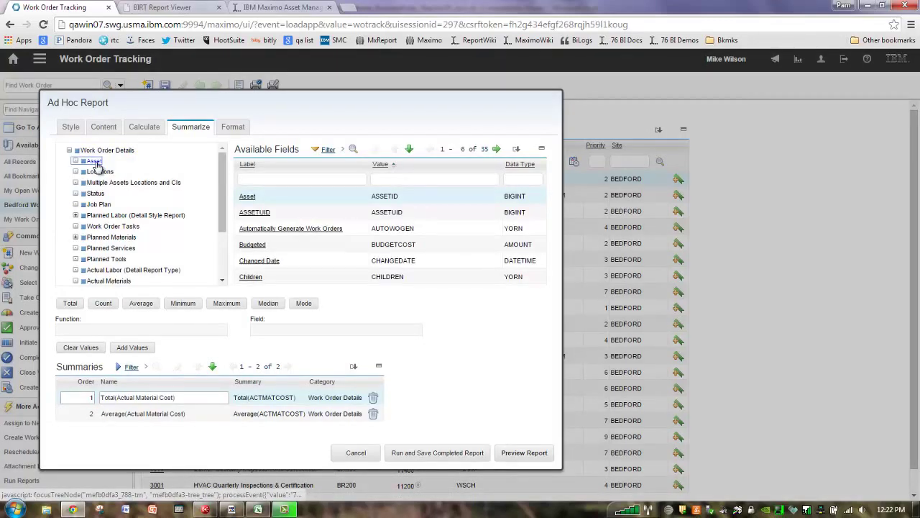
left_click(260, 248)
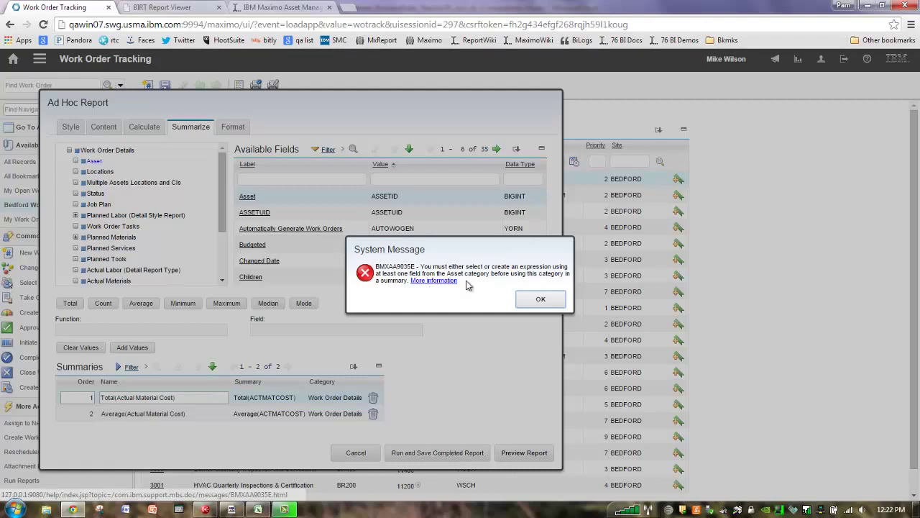
left_click(540, 301)
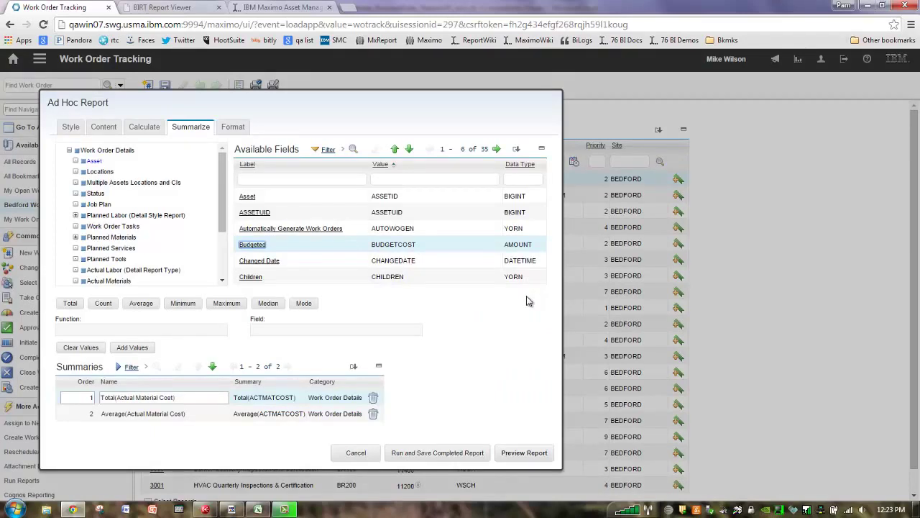
Add Asset Tag from Asset and Changed By from Specifications to the report's columns.
left_click(105, 127)
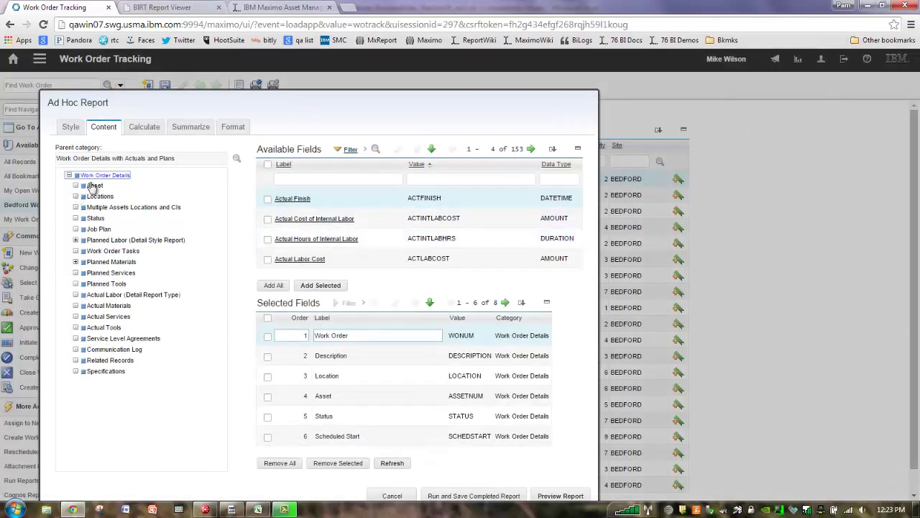
left_click(95, 185)
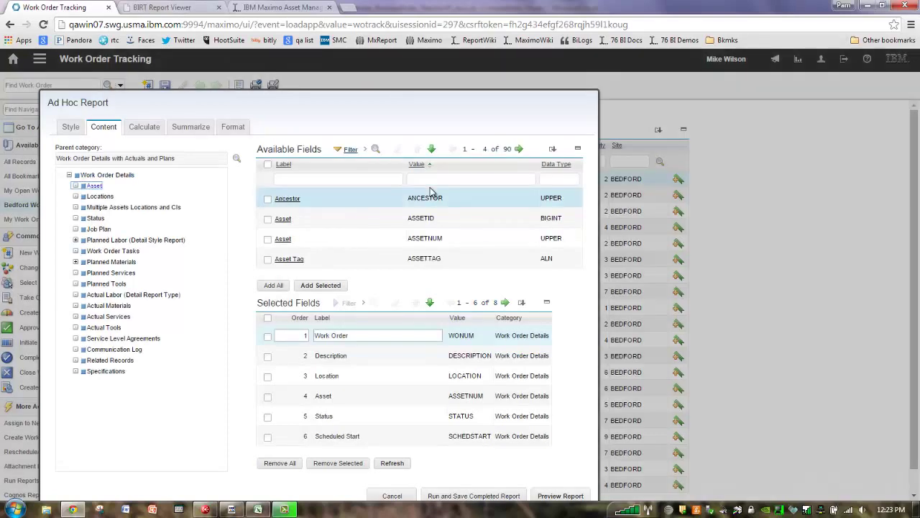
left_click(290, 260)
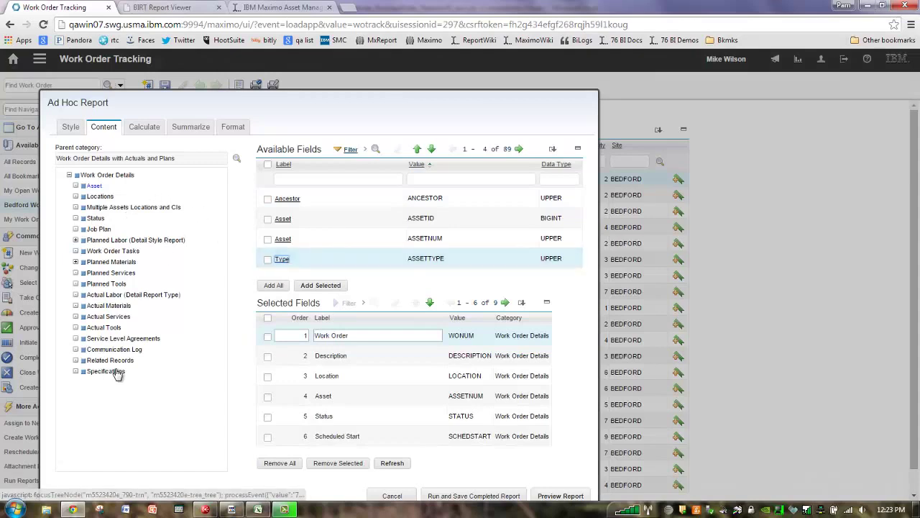
left_click(106, 372)
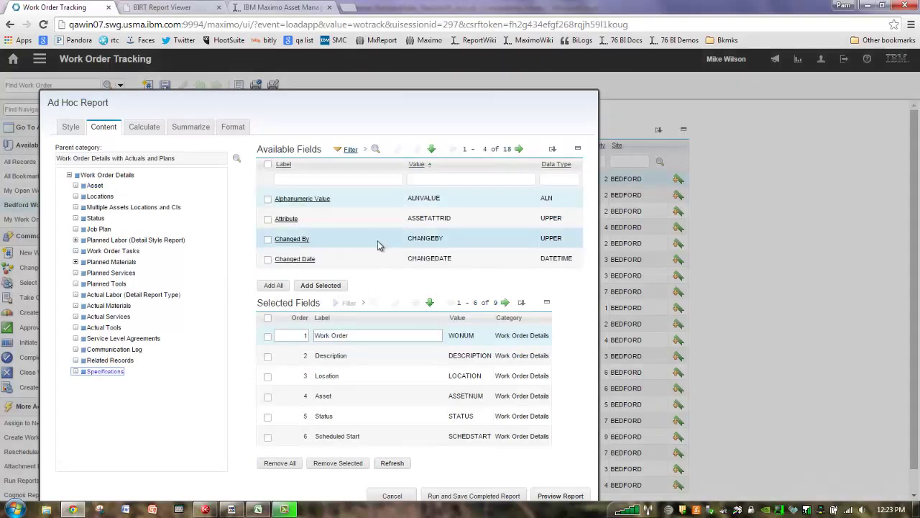
left_click(290, 243)
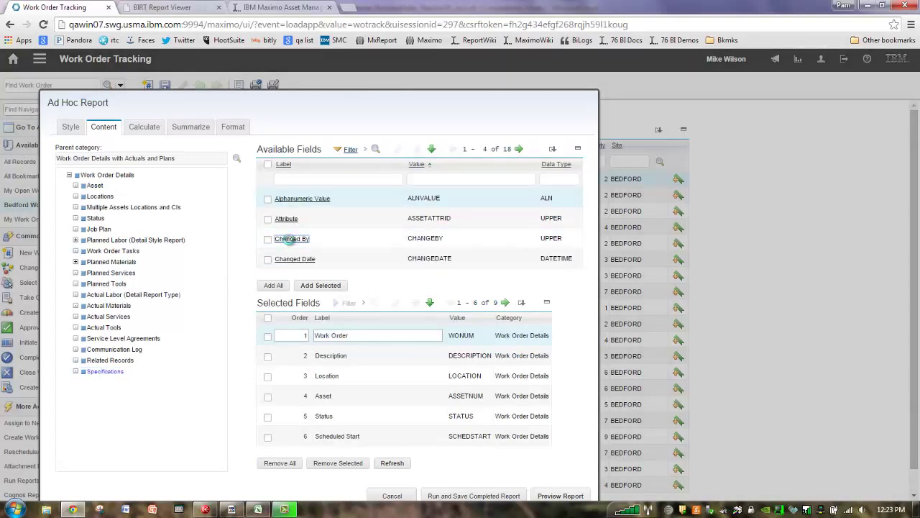
left_click(200, 126)
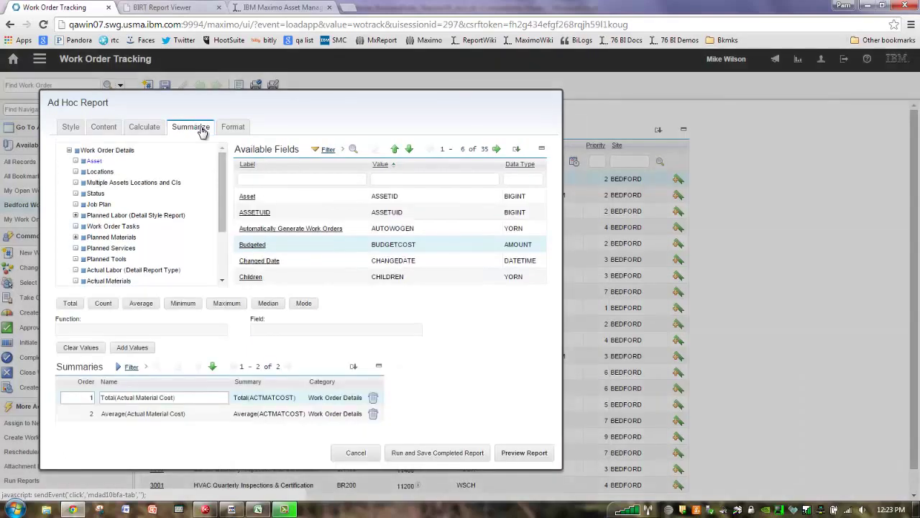
Add a Minimum summary of the Asset category's Budgeted field.
left_click(94, 161)
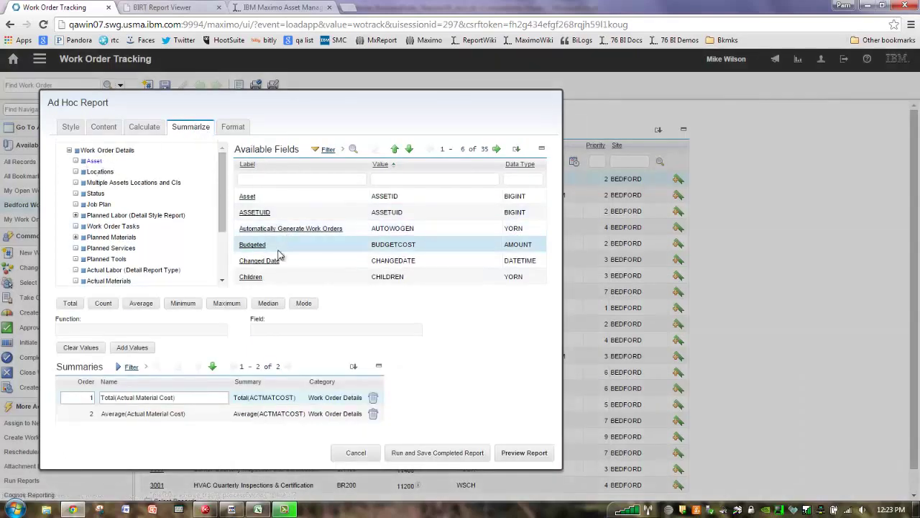
left_click(253, 244)
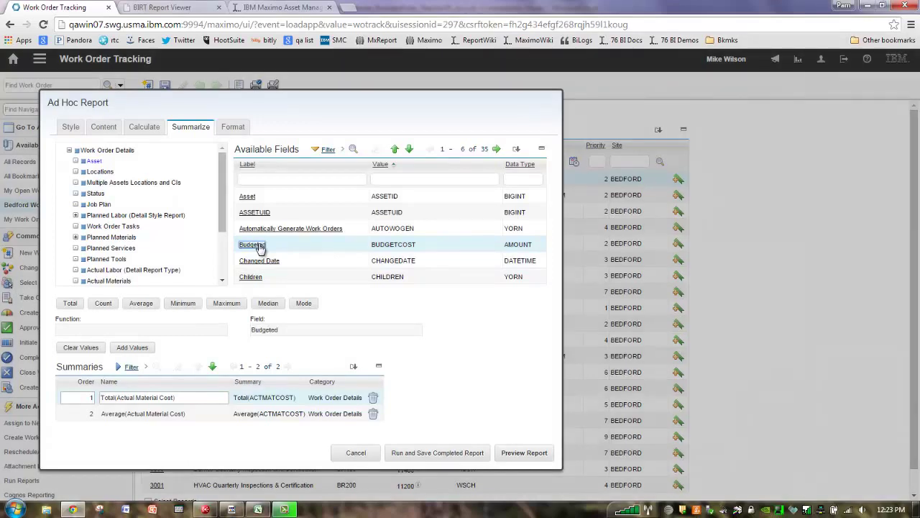
left_click(191, 304)
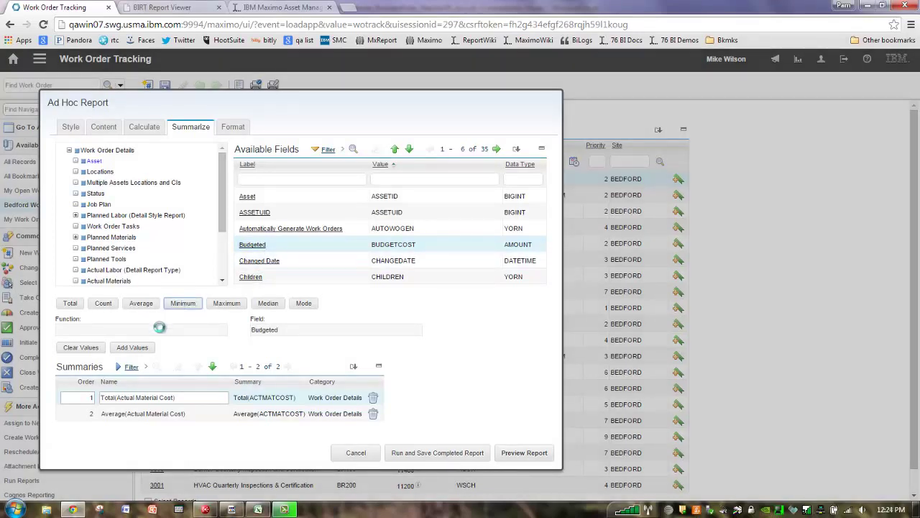
left_click(141, 349)
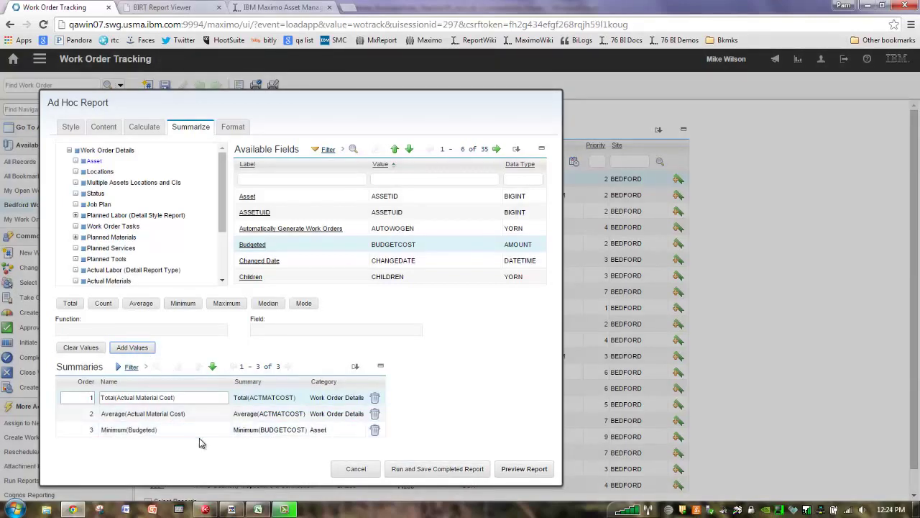
Rename the third summary to 'Minimum(Budgeted) Asset Object'.
left_click(175, 429)
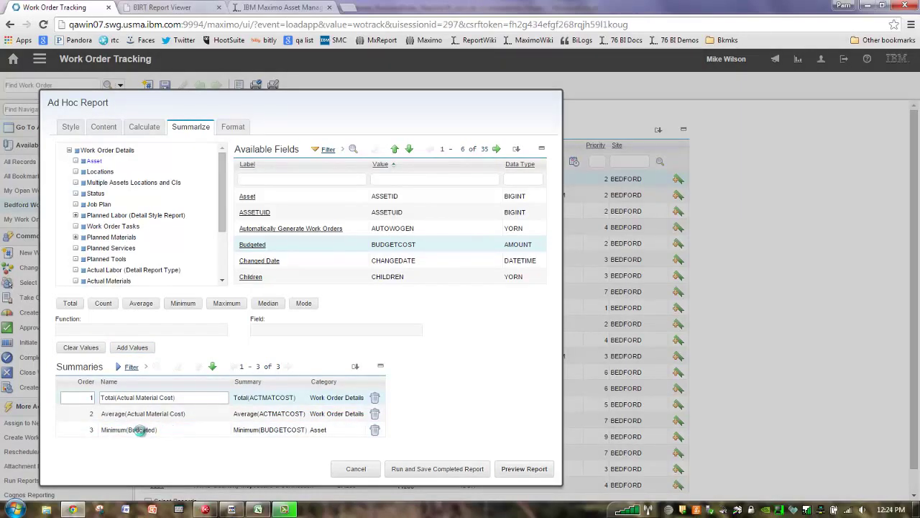
left_click(104, 431)
left_click(172, 433)
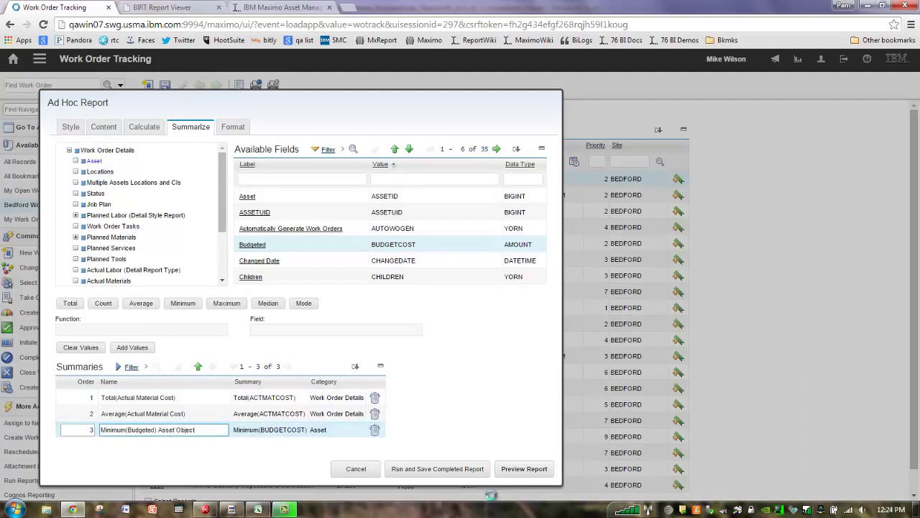
Preview the report with its three summaries, then return to the Work Order Tracking tab.
left_click(524, 469)
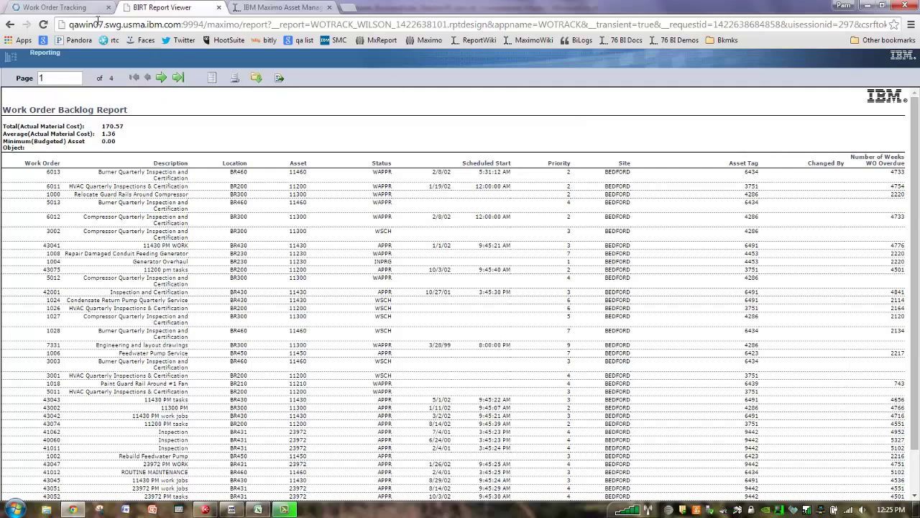
left_click(78, 7)
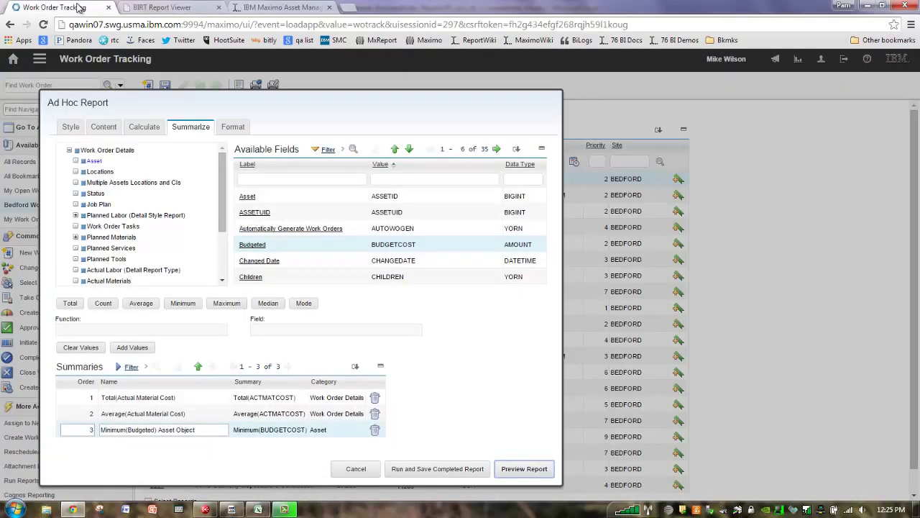
Add the Job Plan Crew field to the report columns and confirm it among Selected Fields.
left_click(103, 125)
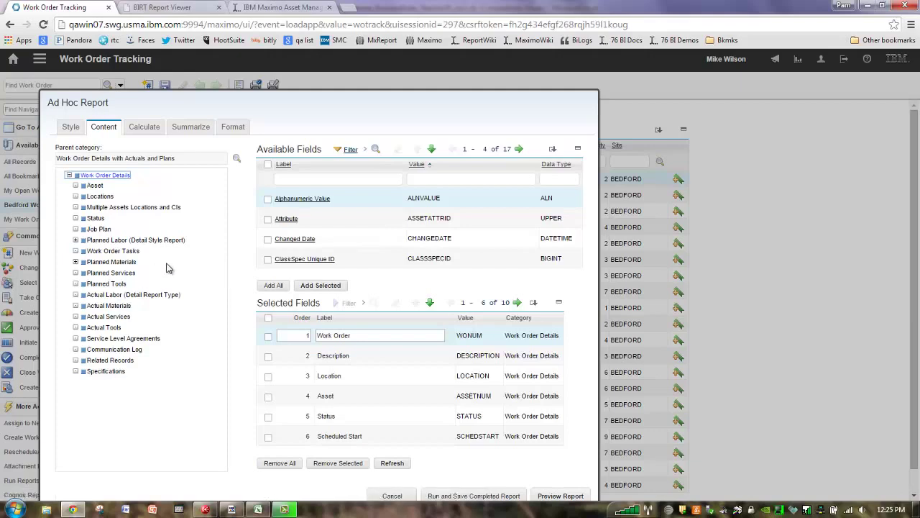
left_click(99, 228)
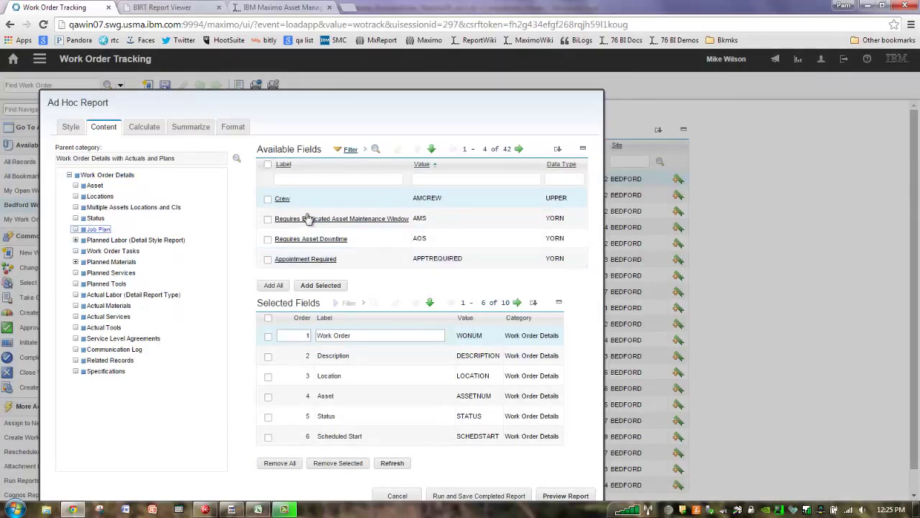
left_click(285, 198)
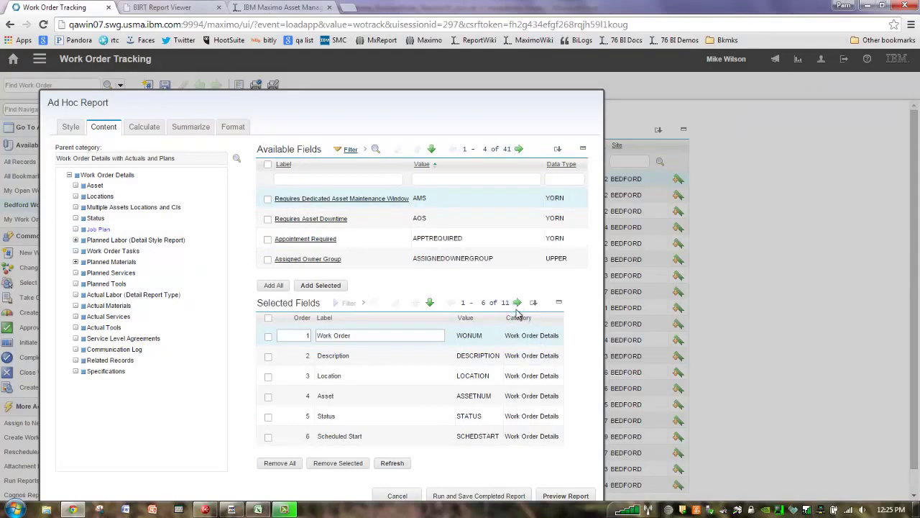
left_click(517, 302)
left_click(517, 303)
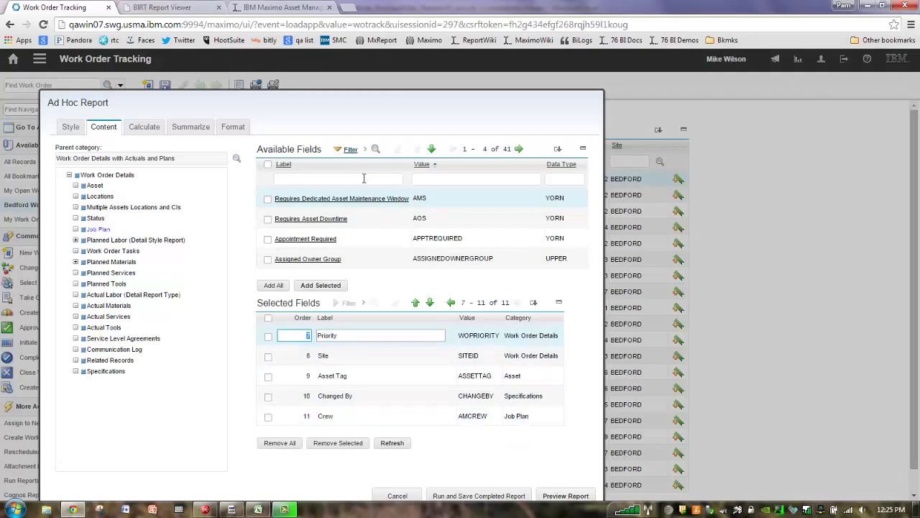
left_click(204, 129)
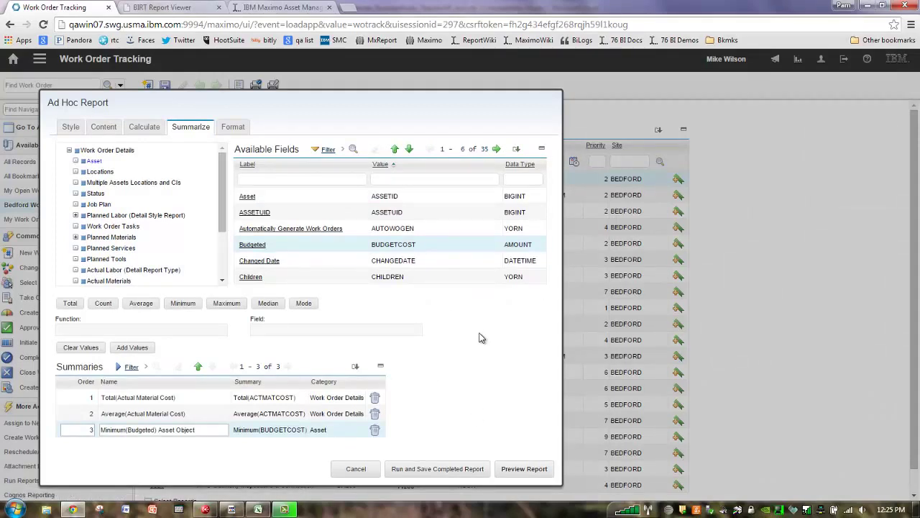
Attempt a Mode summary of Job Plan Downtime, which triggers error BMXAA9031E.
left_click(105, 204)
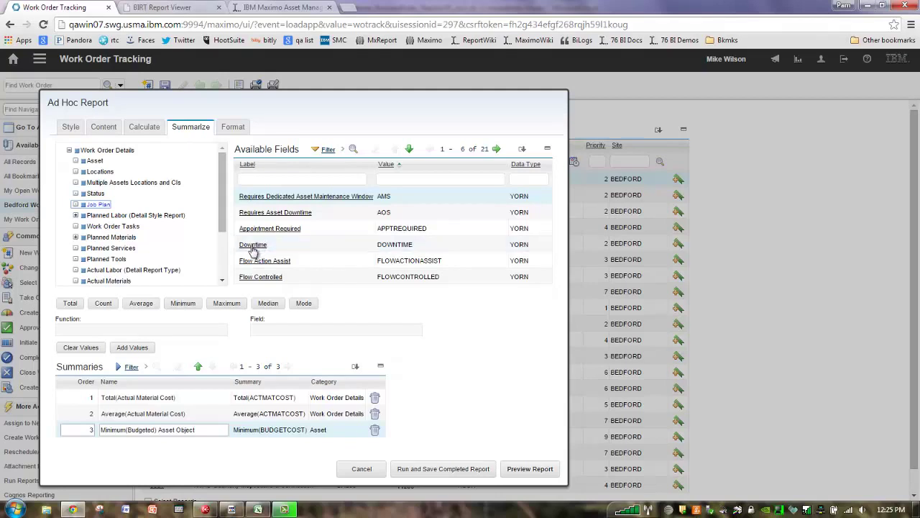
left_click(253, 244)
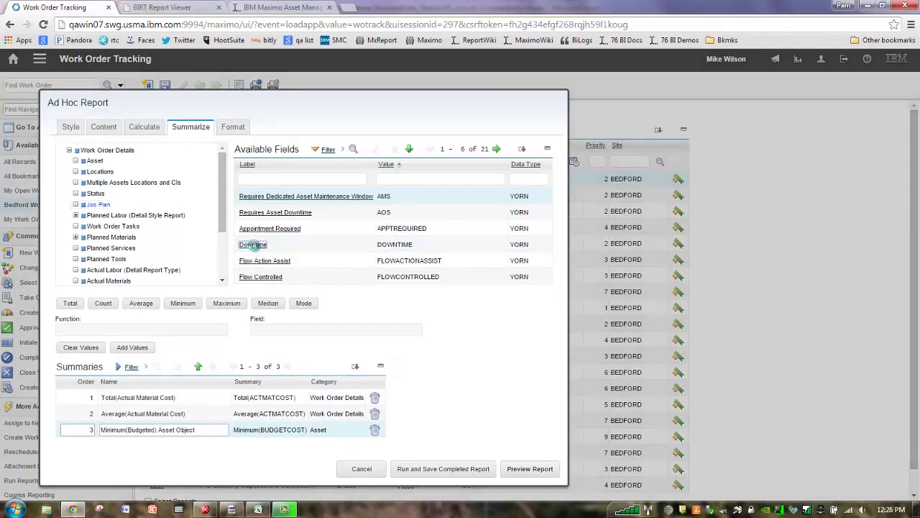
left_click(303, 305)
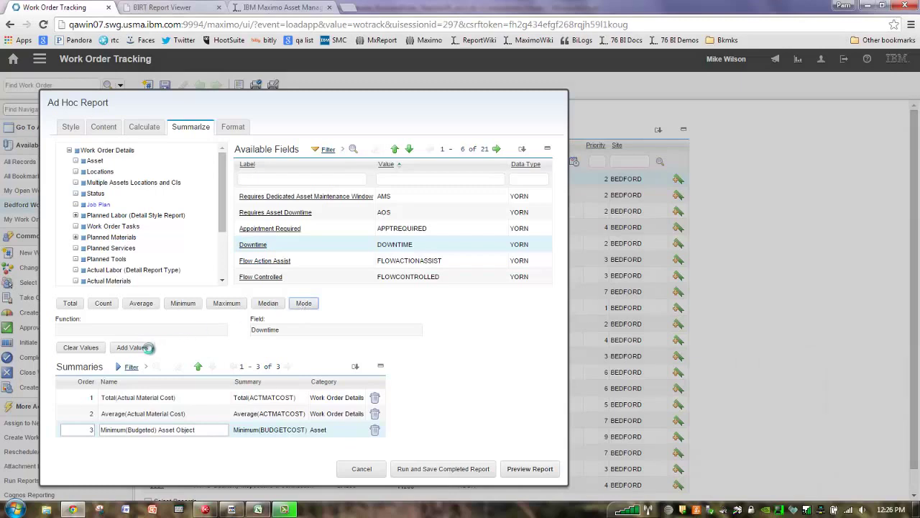
left_click(135, 347)
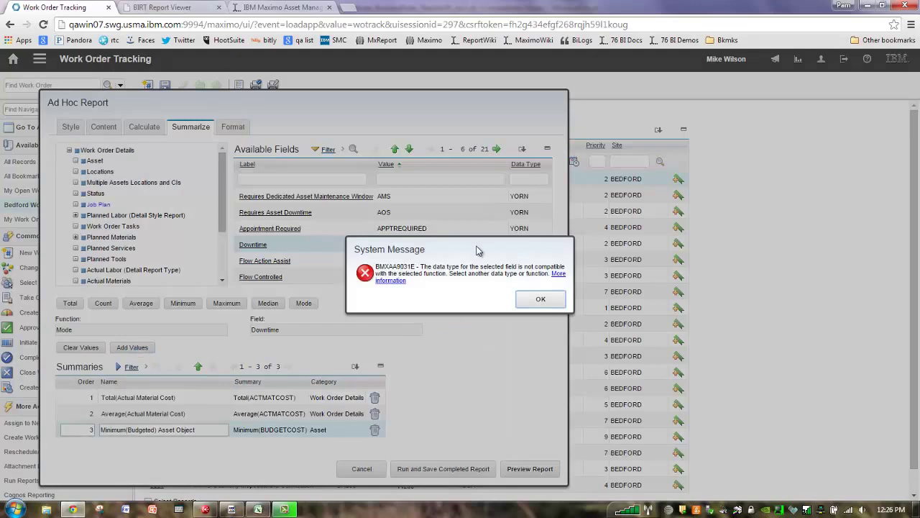
Dismiss the BMXAA9031E incompatible data type message.
left_click_drag(441, 246, 277, 147)
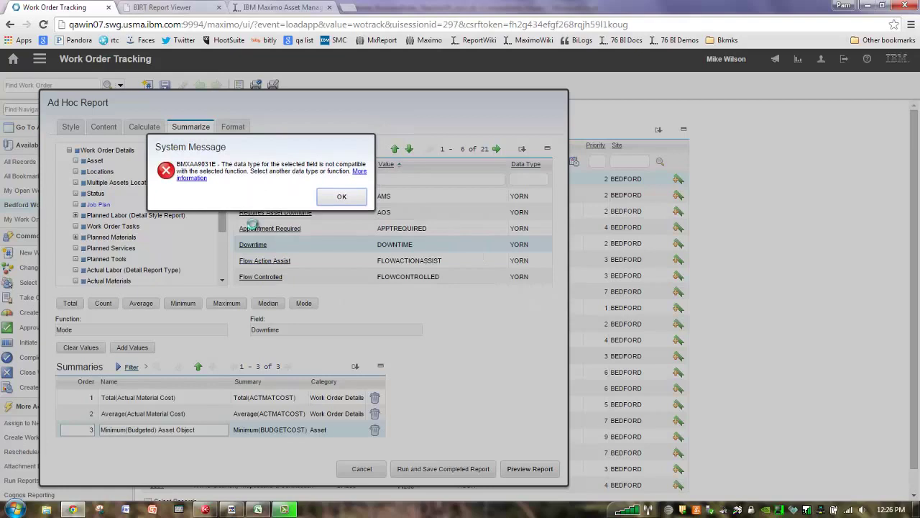
left_click(249, 246)
left_click(340, 197)
left_click(340, 197)
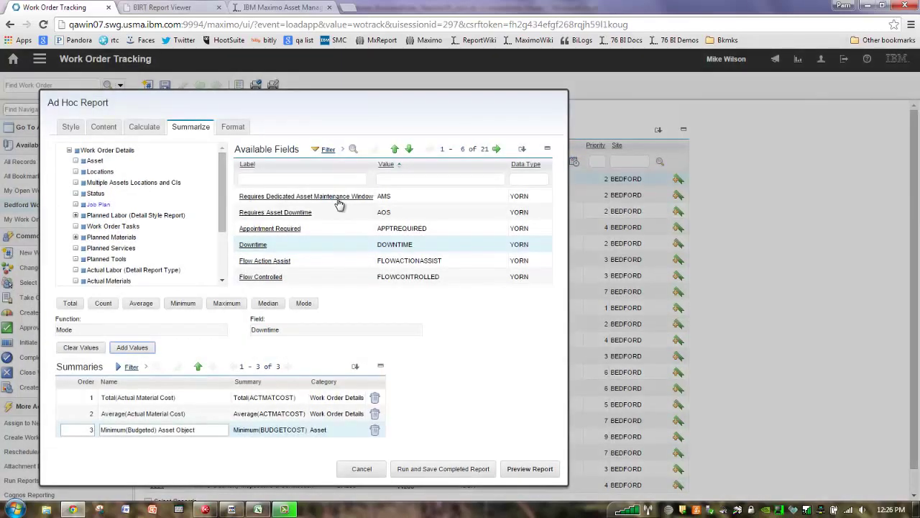
Attempt a Minimum summary of Downtime, then dismiss the second data type error.
left_click(188, 300)
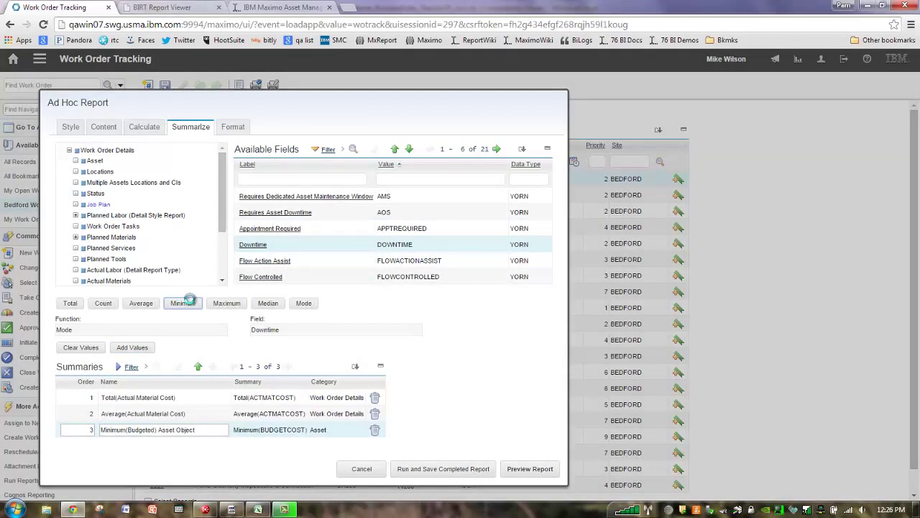
left_click(136, 348)
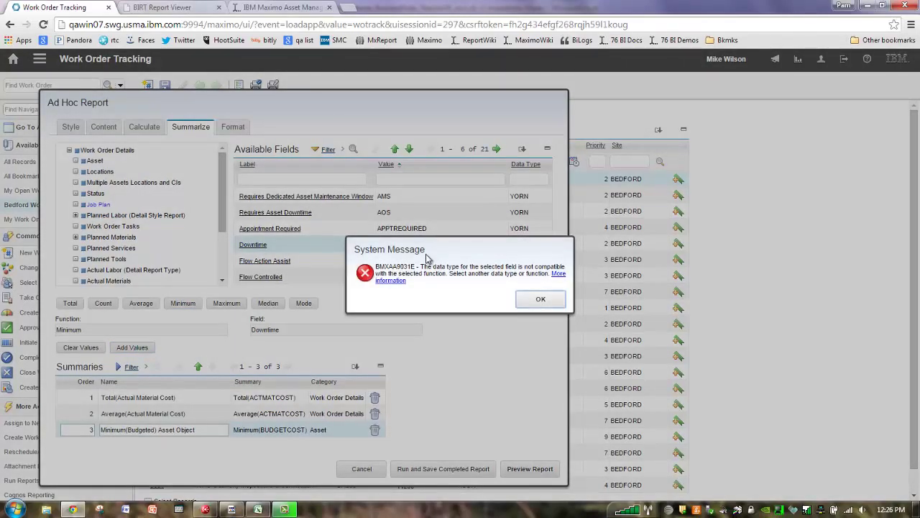
left_click_drag(428, 255, 219, 159)
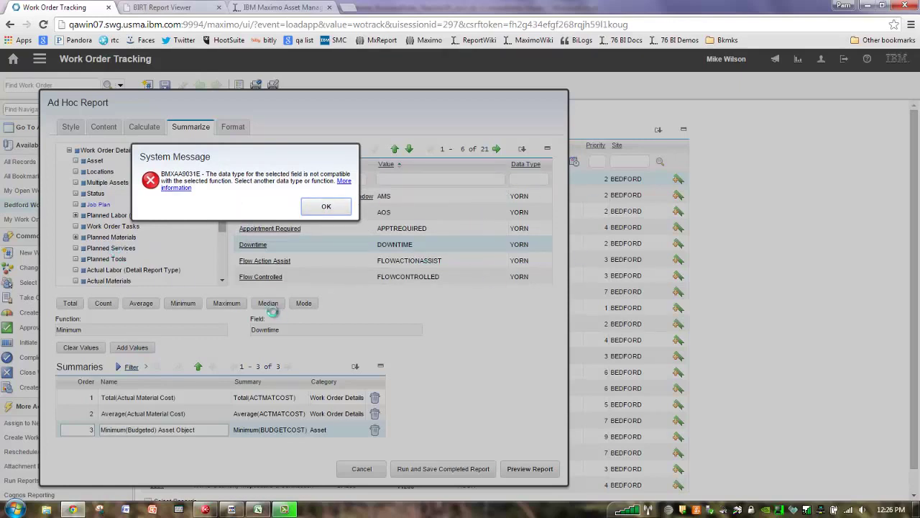
left_click(334, 206)
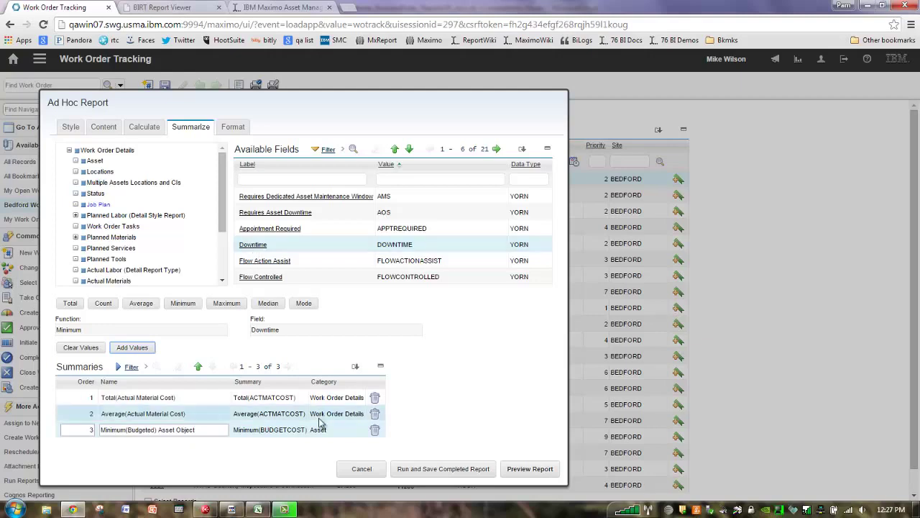
Scroll the business-rules summarize sheet to its chart of data types supported per function.
left_click(258, 509)
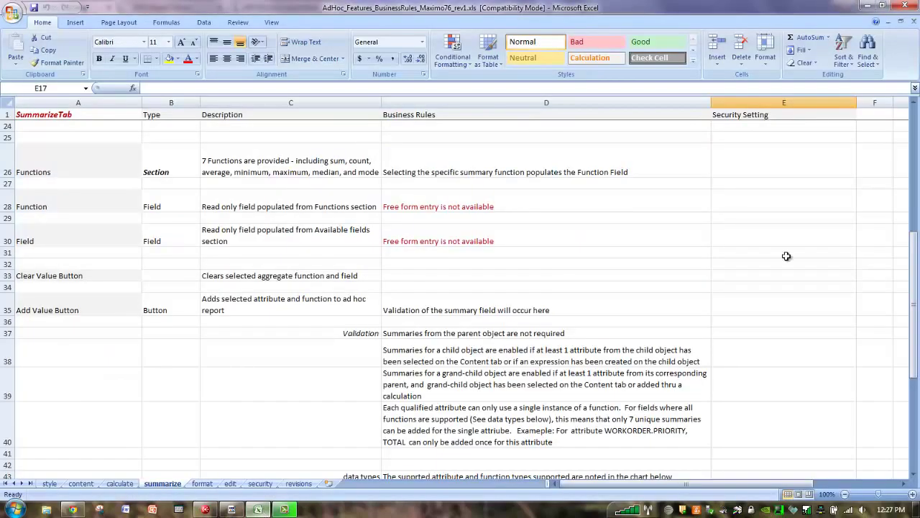
left_click_drag(916, 238, 917, 336)
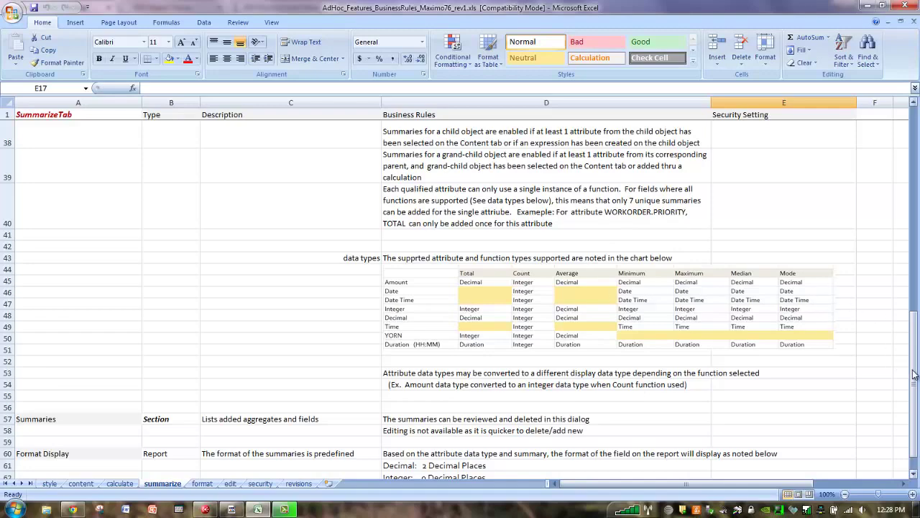
left_click_drag(913, 371, 913, 398)
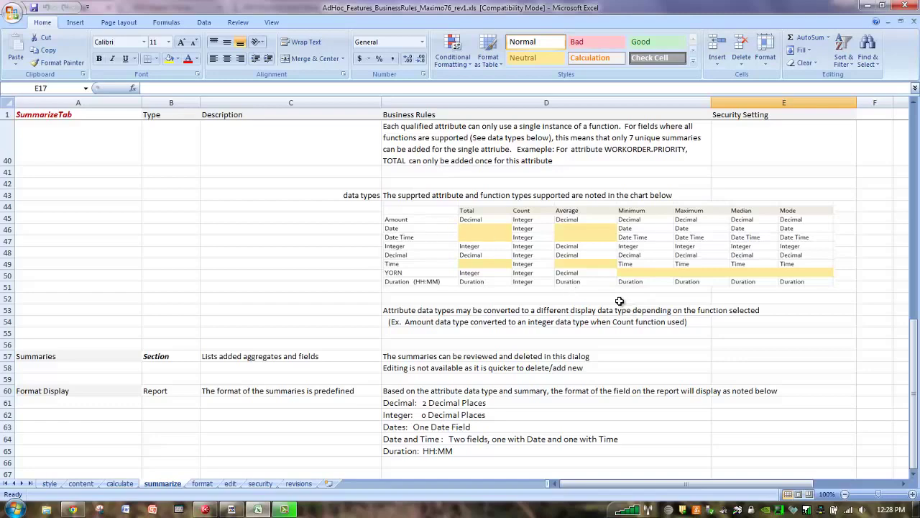
scroll(843, 255, "up", 1)
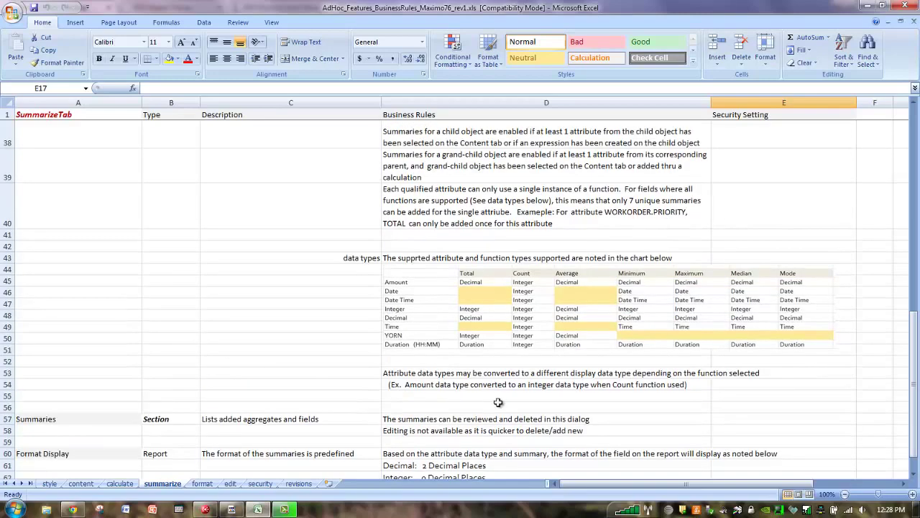
Back in the browser, add Count(Downtime) as a summary and launch the report preview.
left_click(73, 510)
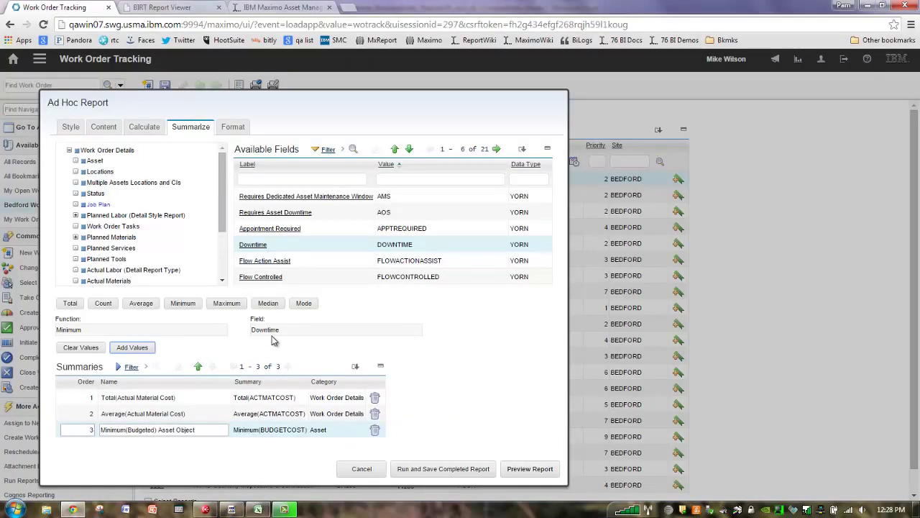
left_click(96, 303)
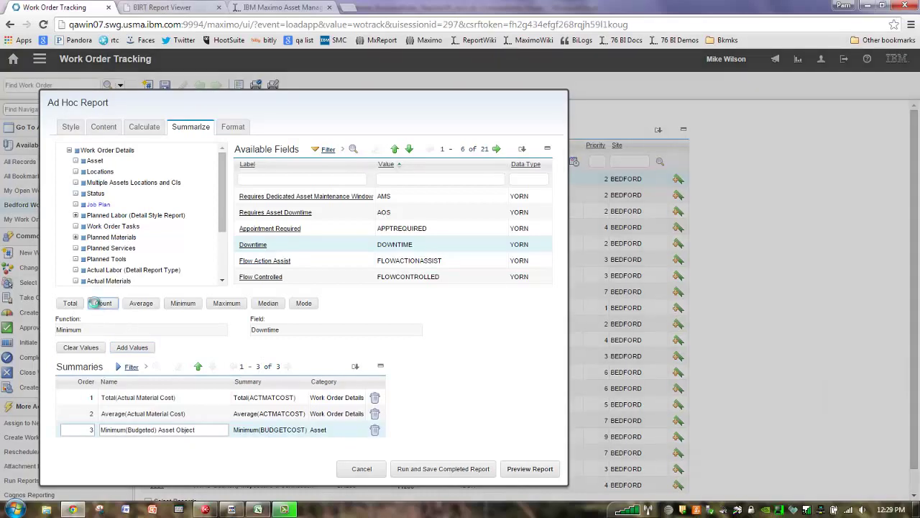
left_click(135, 348)
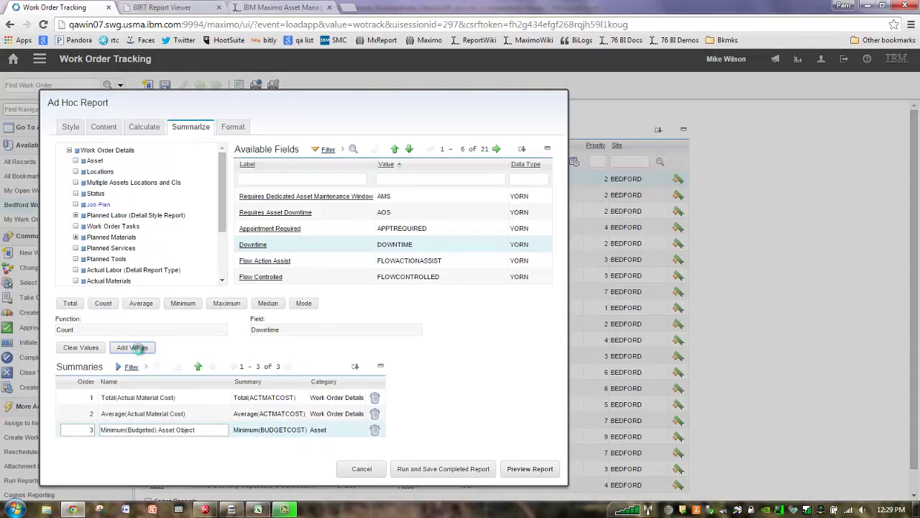
left_click(523, 486)
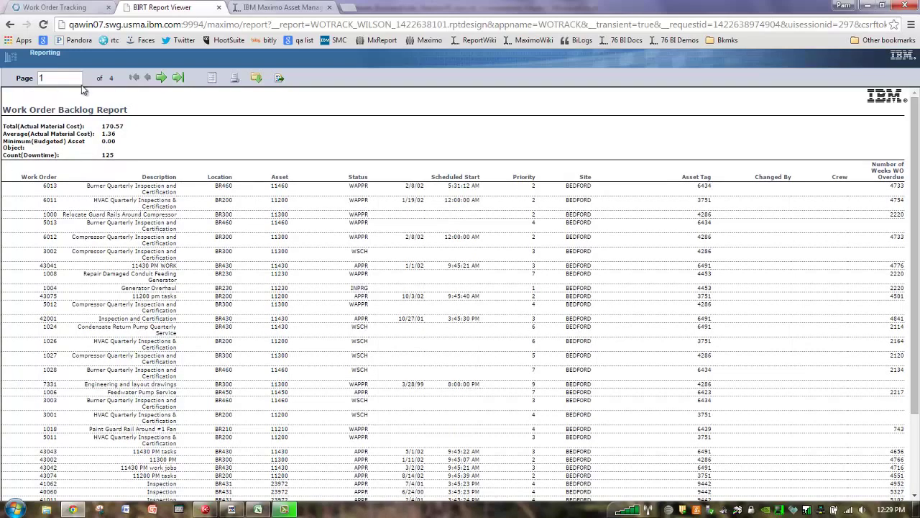
Return from the BIRT preview to the Work Order Tracking tab's Ad Hoc Report dialog.
left_click(76, 8)
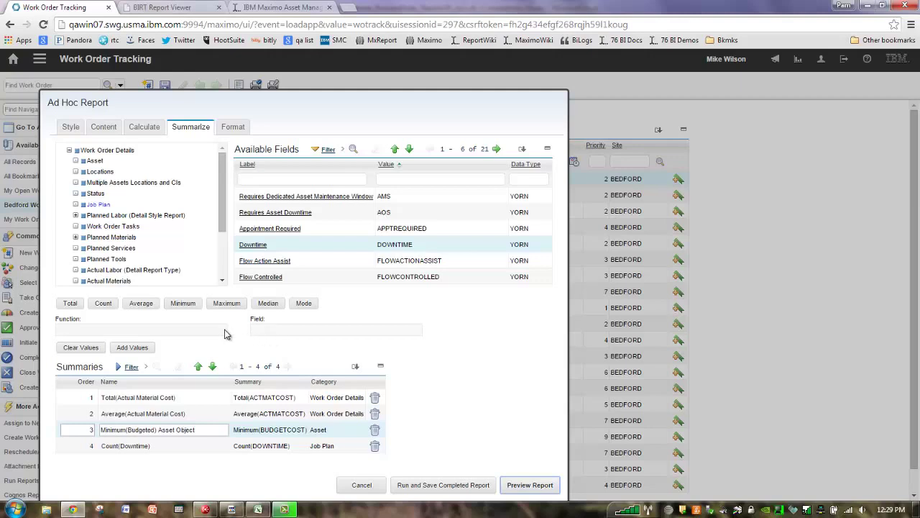
left_click(257, 508)
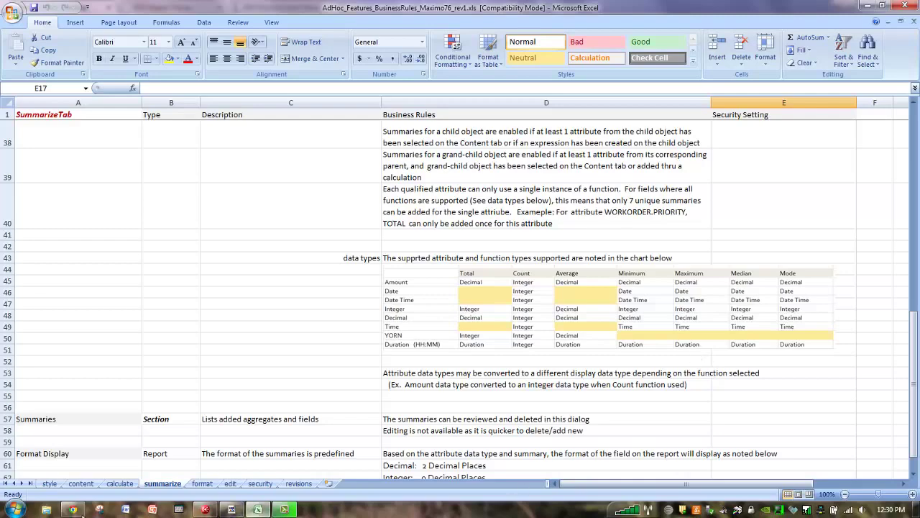
left_click(74, 509)
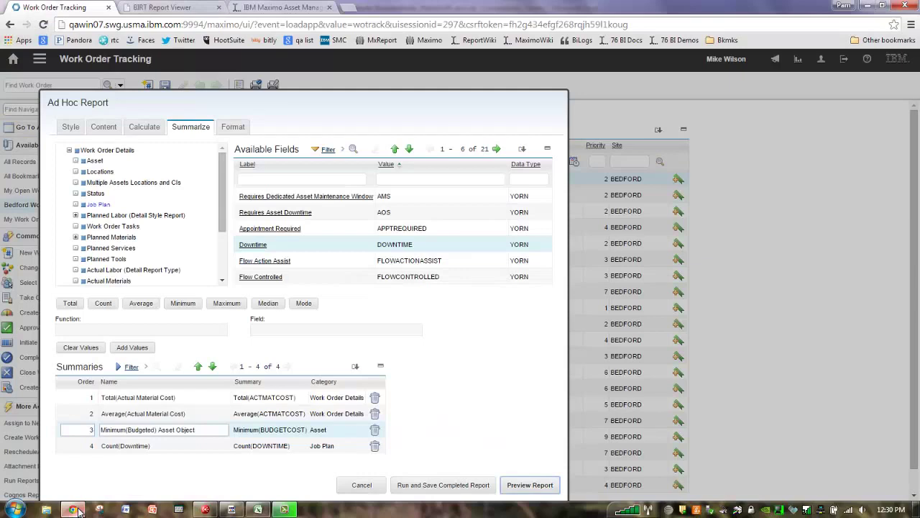